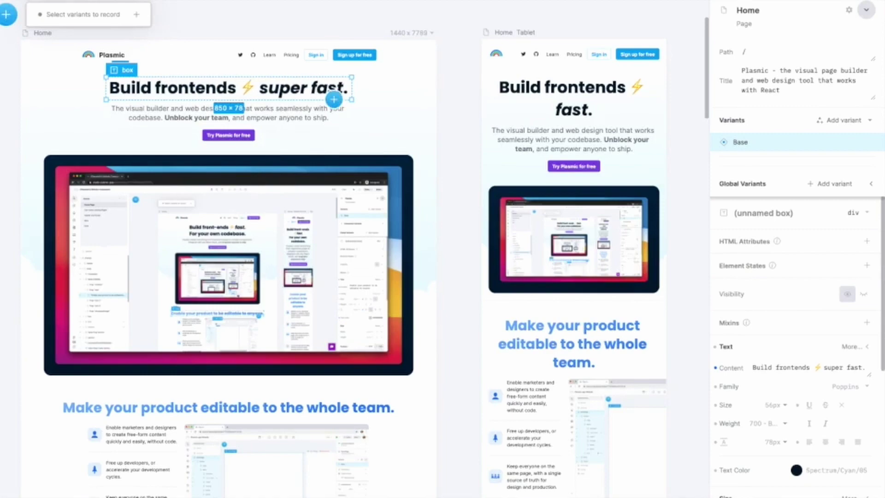
Step: Set the headline's subtitle paragraph to a 30px font size
left_click(299, 114)
left_click(773, 374)
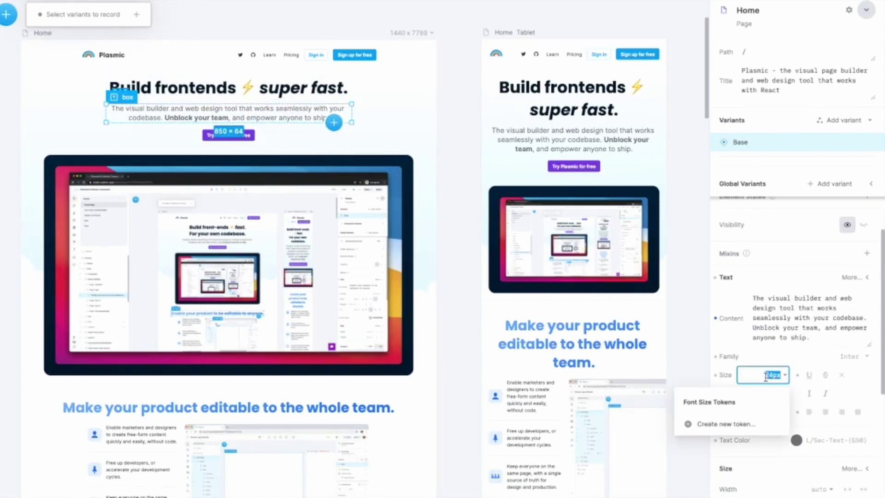
type("30")
key("Return")
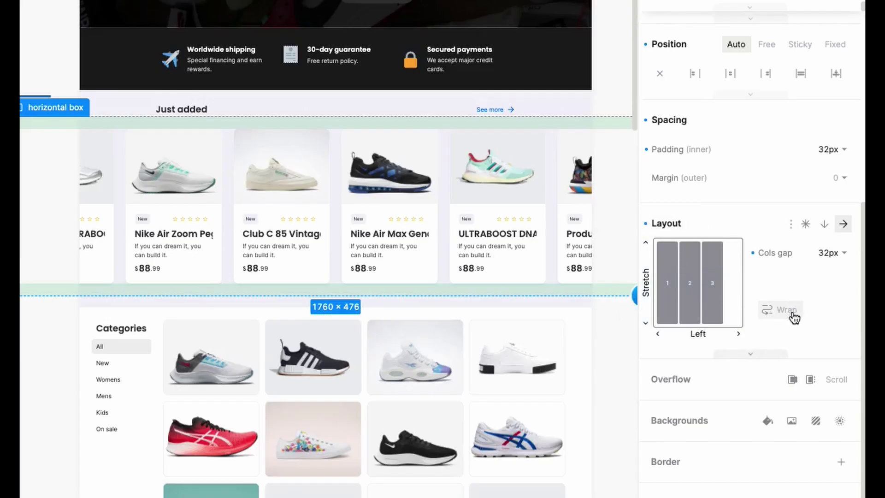
Step: Make the product cards wrap and center, with a larger gap between rows
left_click(792, 311)
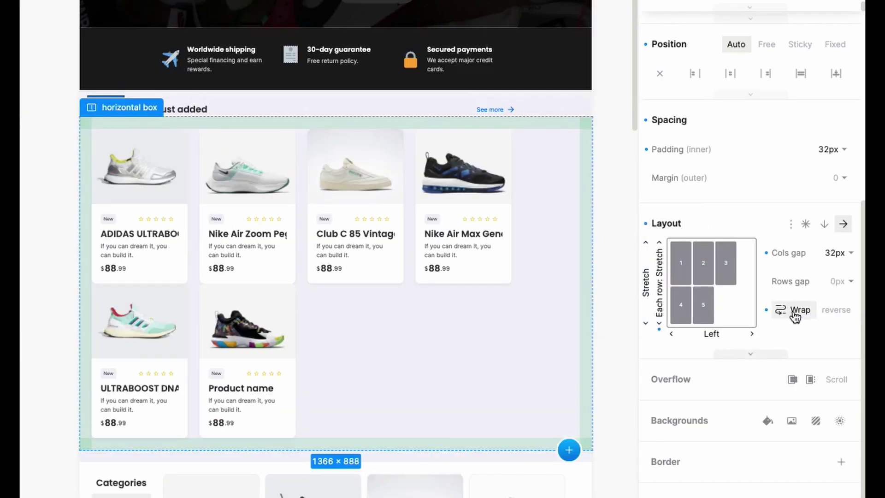
left_click(712, 255)
left_click_drag(792, 280, 803, 283)
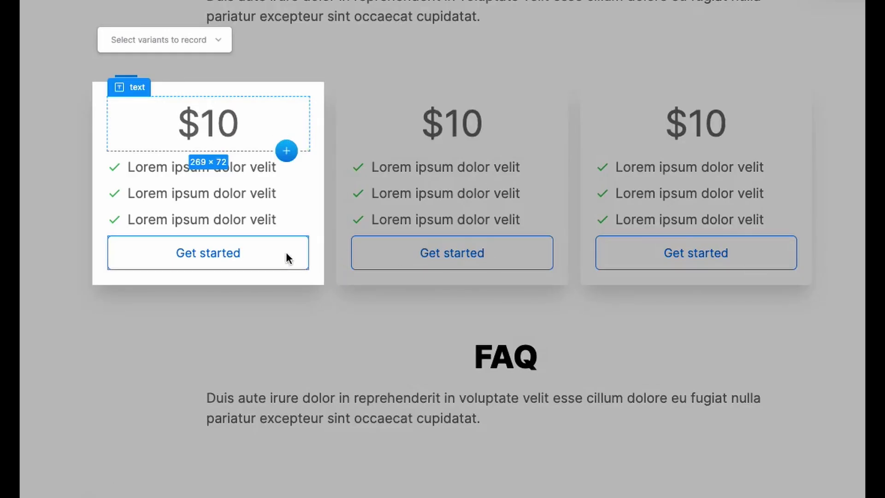
Step: Push the pricing card's Get started button lower and enlarge the tweet card's Col Gap and padding
left_click(288, 252)
left_click_drag(278, 235, 277, 253)
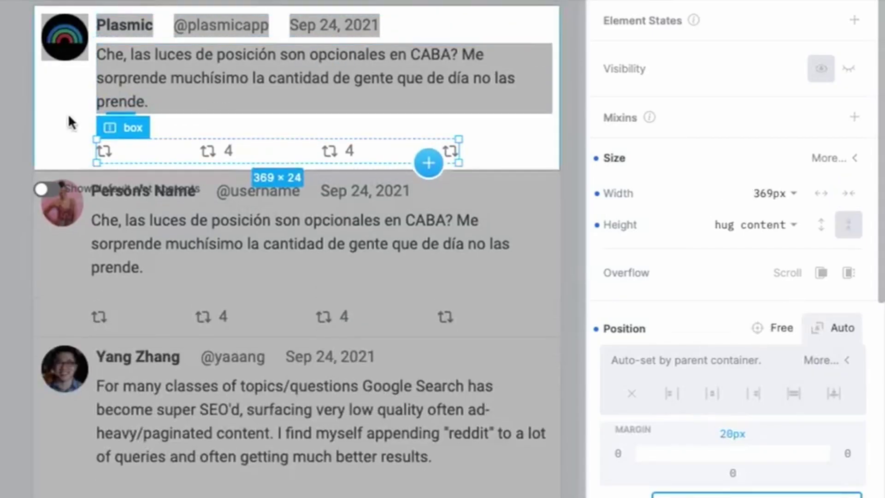
left_click_drag(619, 303, 626, 303)
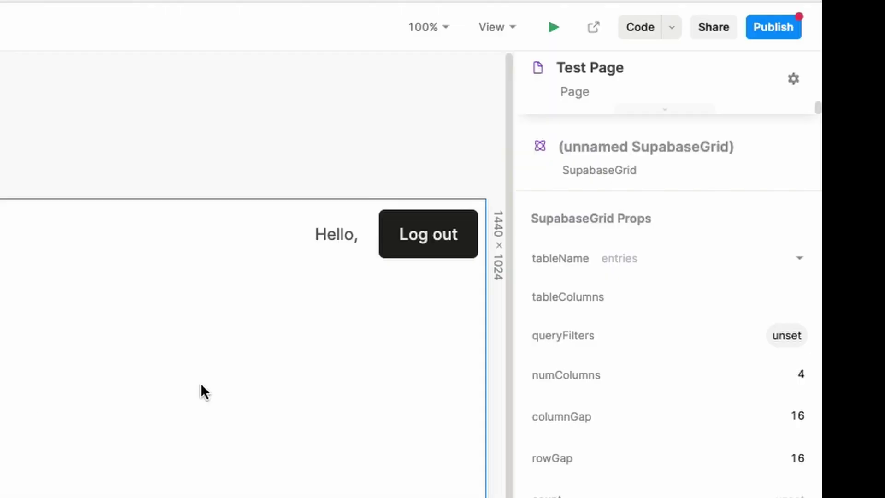
Step: Point the grid at the entries table with name and imageUrl columns, and insert a SupabaseField
left_click(666, 263)
left_click(664, 297)
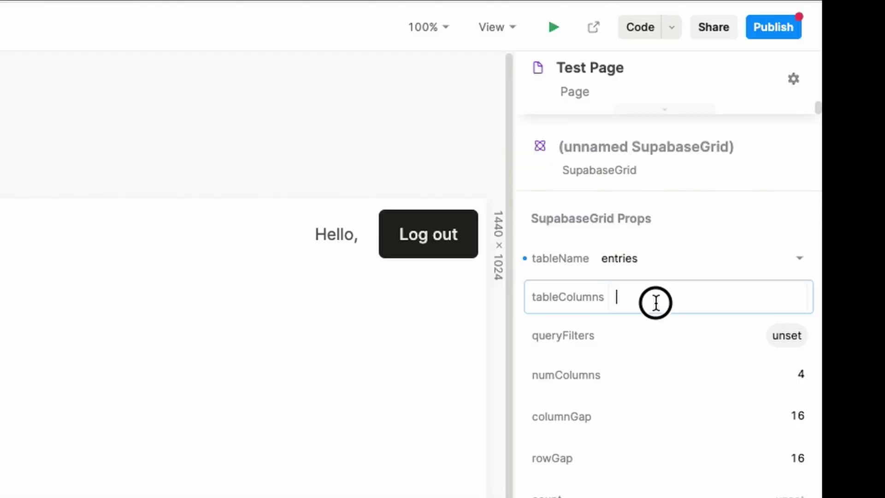
left_click(656, 303)
left_click(657, 391)
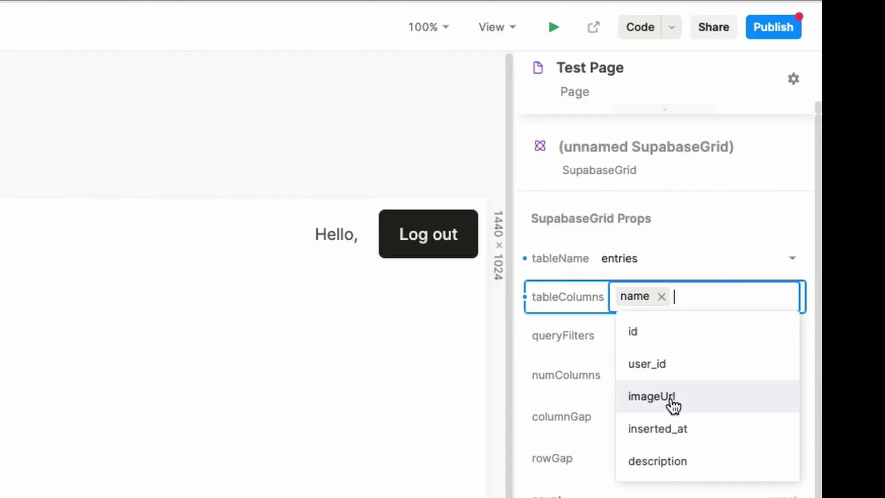
left_click(651, 397)
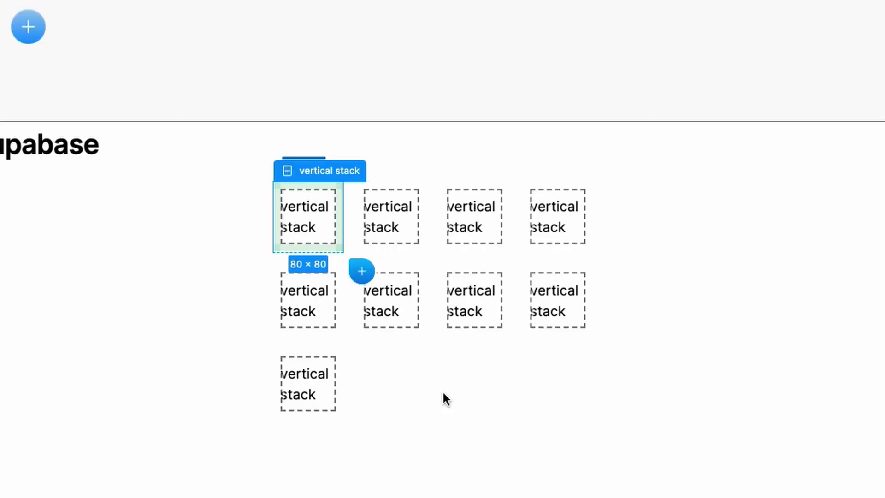
left_click(360, 270)
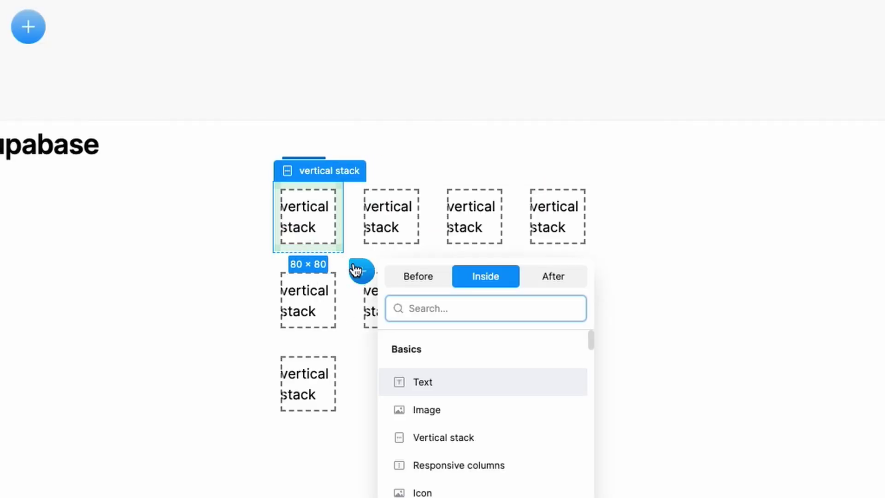
type("field")
key("Return")
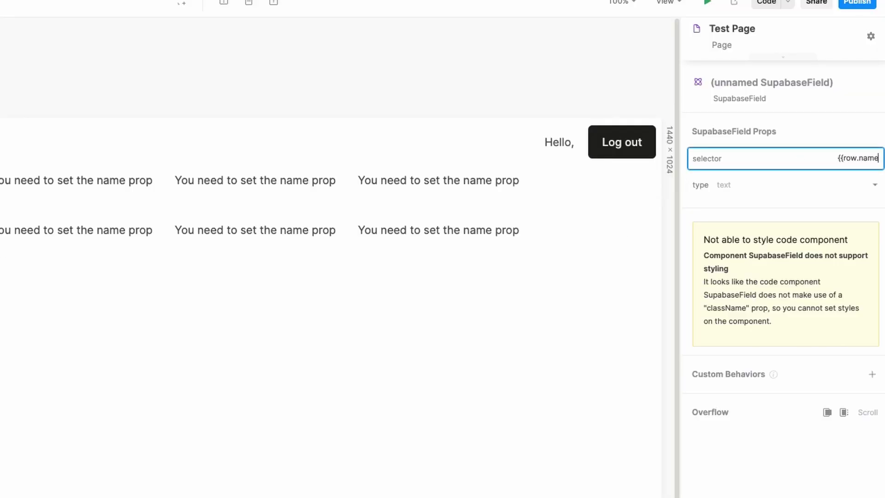
type("}}")
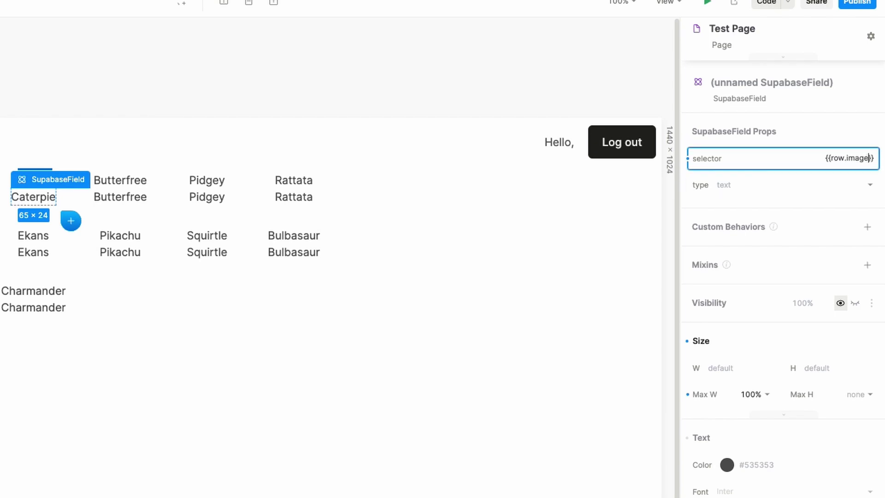
type("Url")
Step: Set the imageUrl SupabaseField's display type to image
left_click(788, 184)
left_click(761, 233)
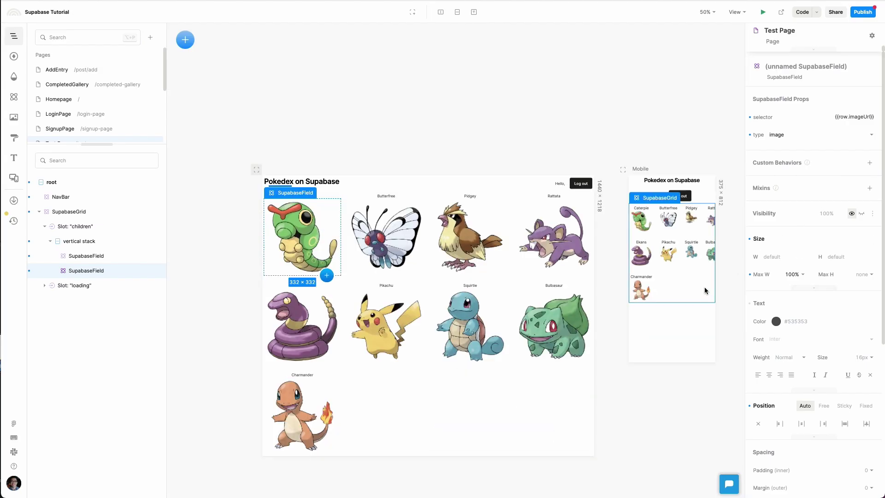
left_click(705, 291)
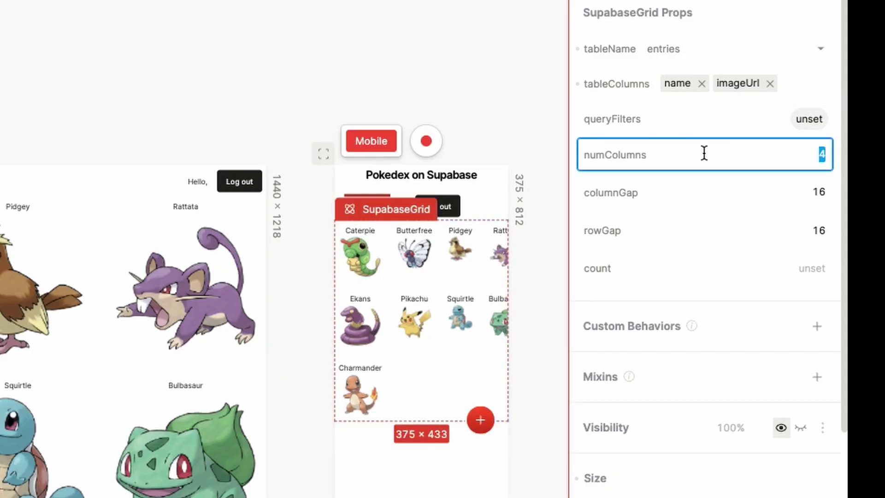
Step: Set the mobile Pokémon grid's numColumns to 1
key("Return")
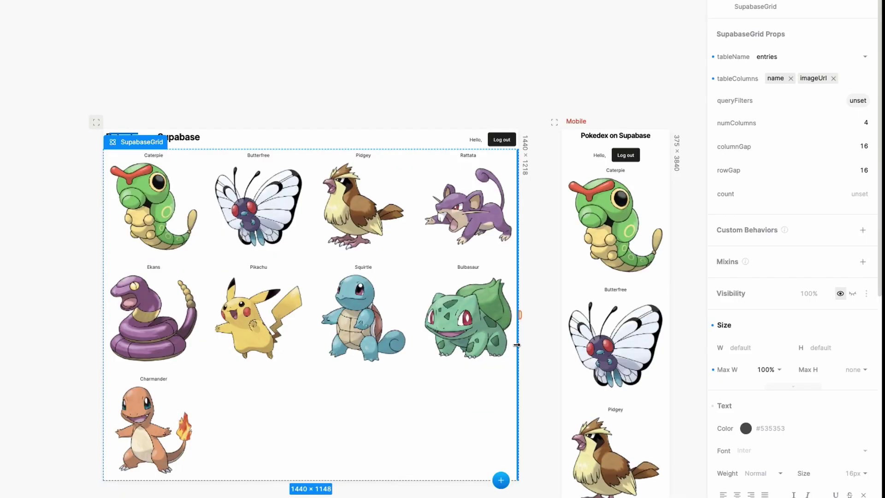
left_click(443, 144)
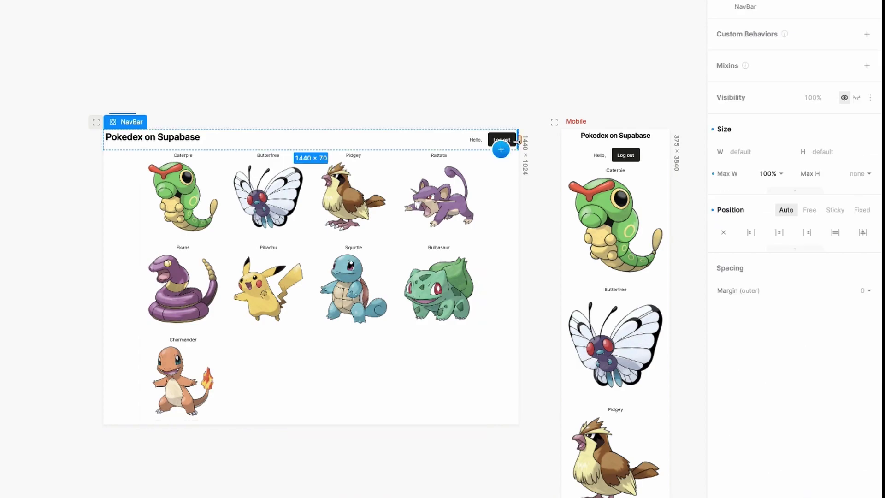
left_click(389, 353)
Step: Make the Pokémon name fields Semi Bold at 24px
left_click(183, 155)
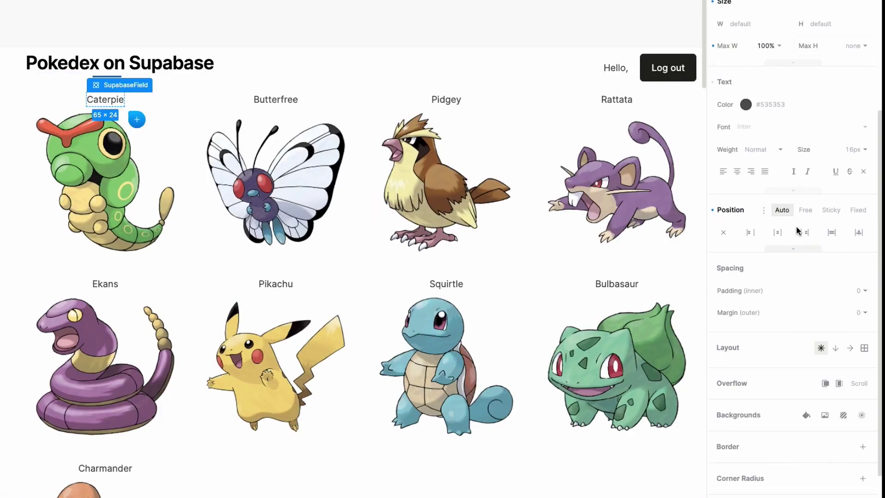
left_click(760, 264)
left_click(856, 150)
left_click(851, 208)
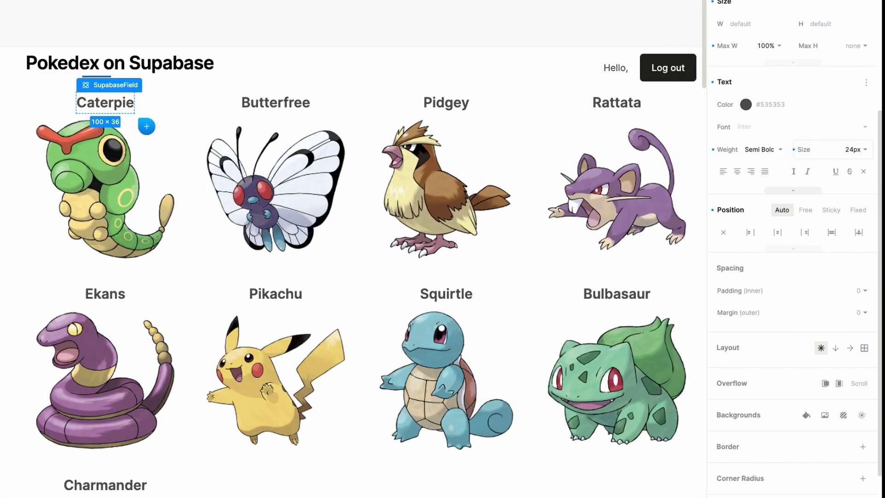